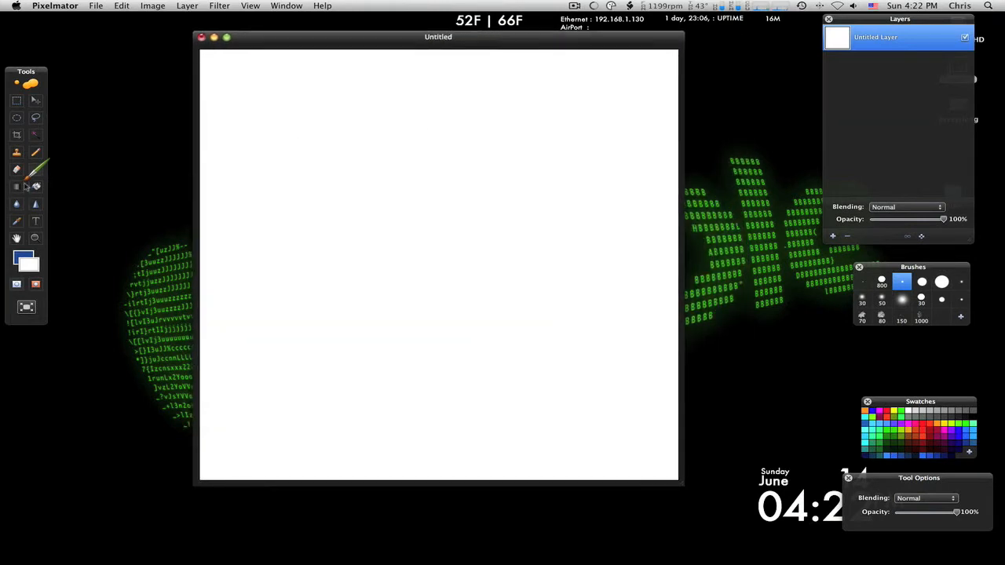
- Fill the white canvas with the orange-to-red linear gradient, running diagonally from the upper-left to the lower-right corner
click(19, 186)
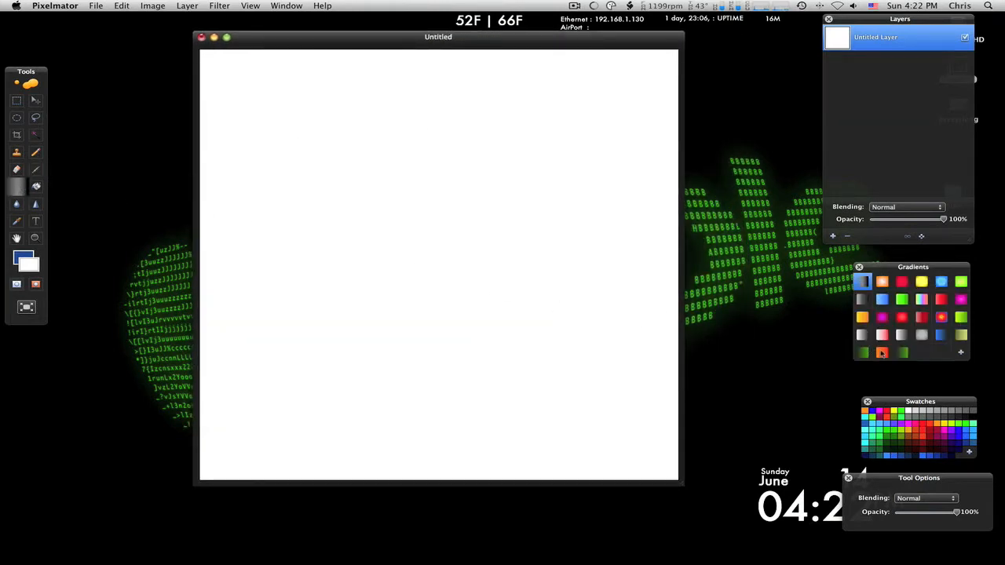
click(881, 352)
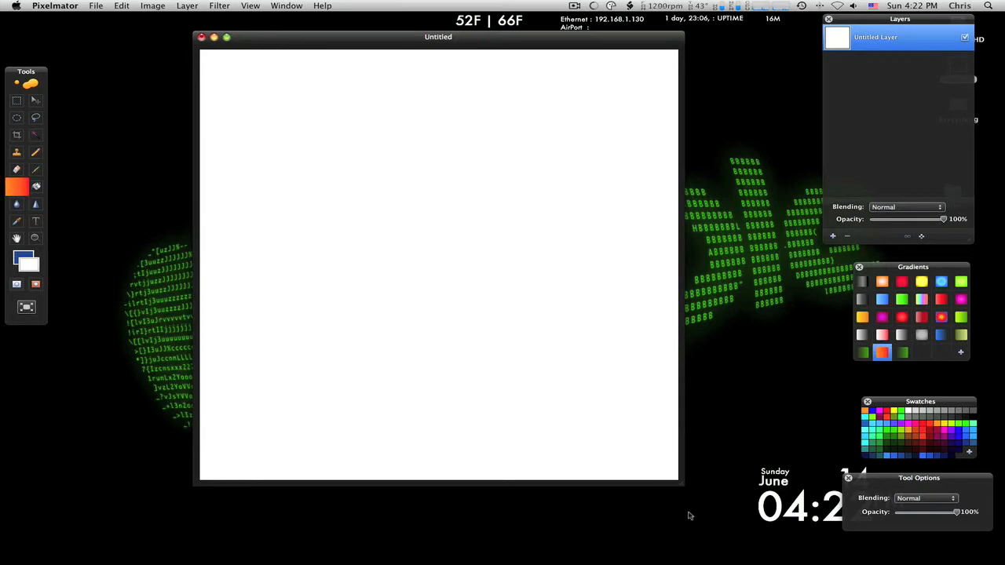
drag(682, 484, 750, 527)
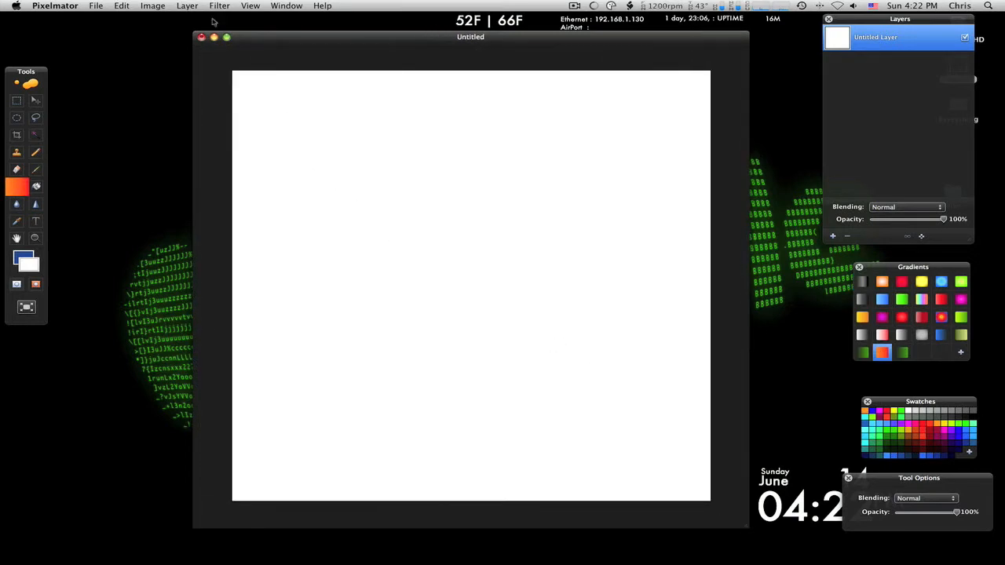
drag(220, 60, 719, 493)
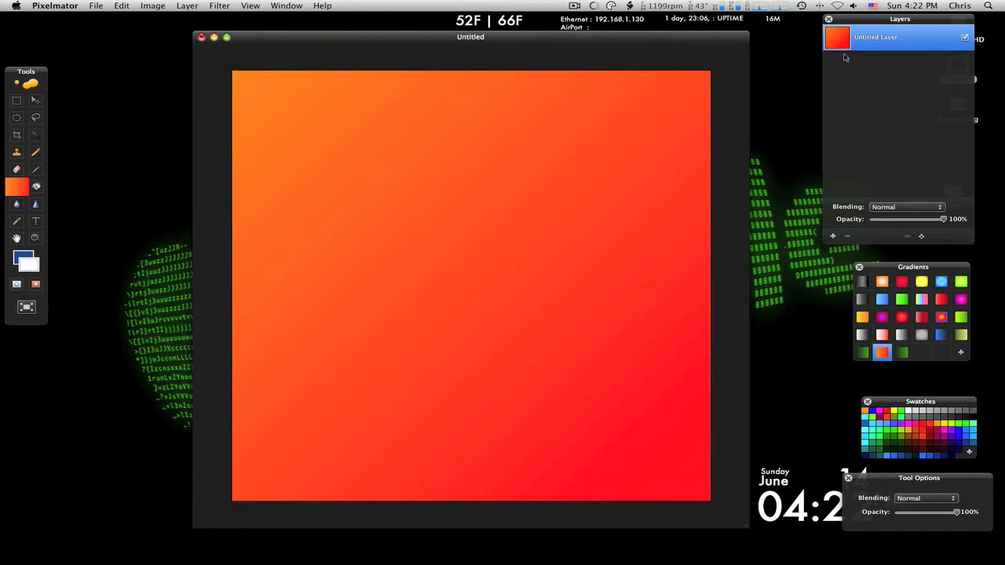
- Add a new empty layer and rename the orange-red gradient layer to Nebula Color
click(834, 236)
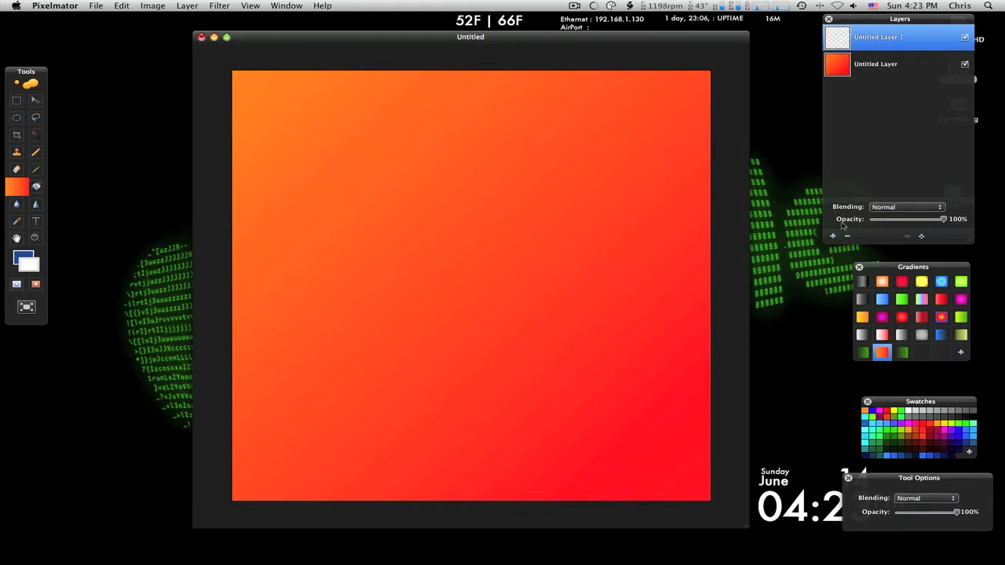
double_click(872, 65)
text(B)
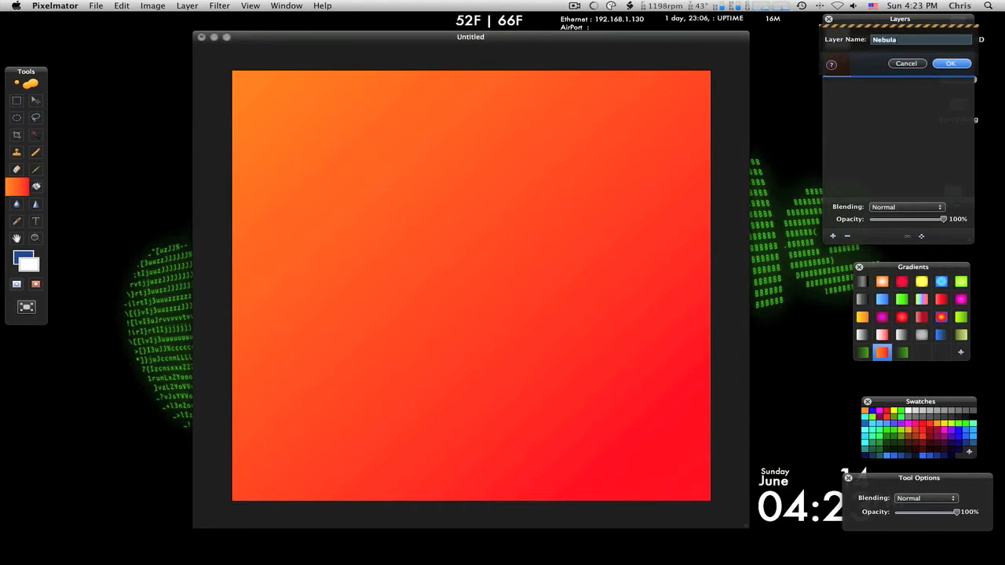
text(ebula Color)
key(Return)
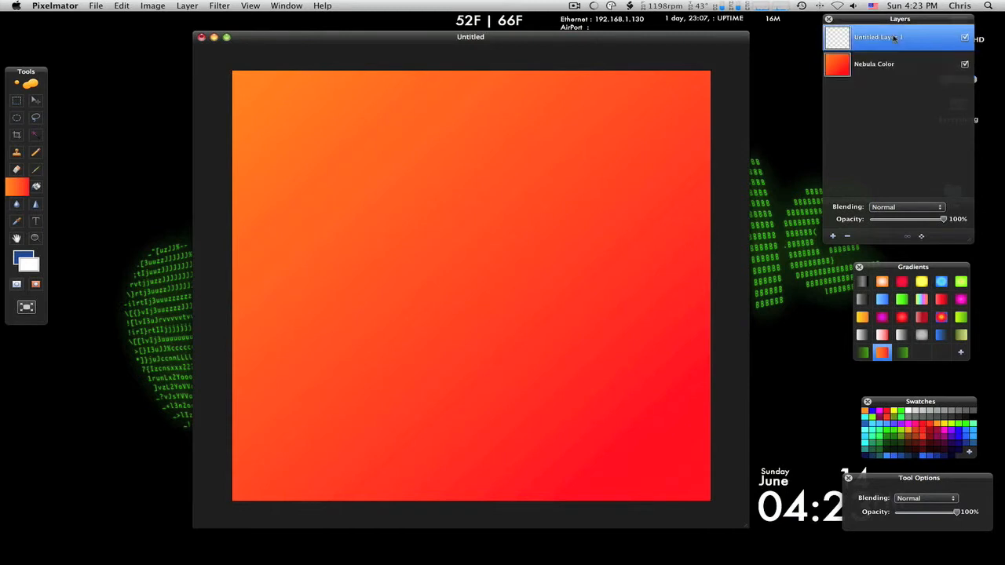
- Rename the empty top layer to Nebula Clouds
double_click(893, 37)
text(Nebula)
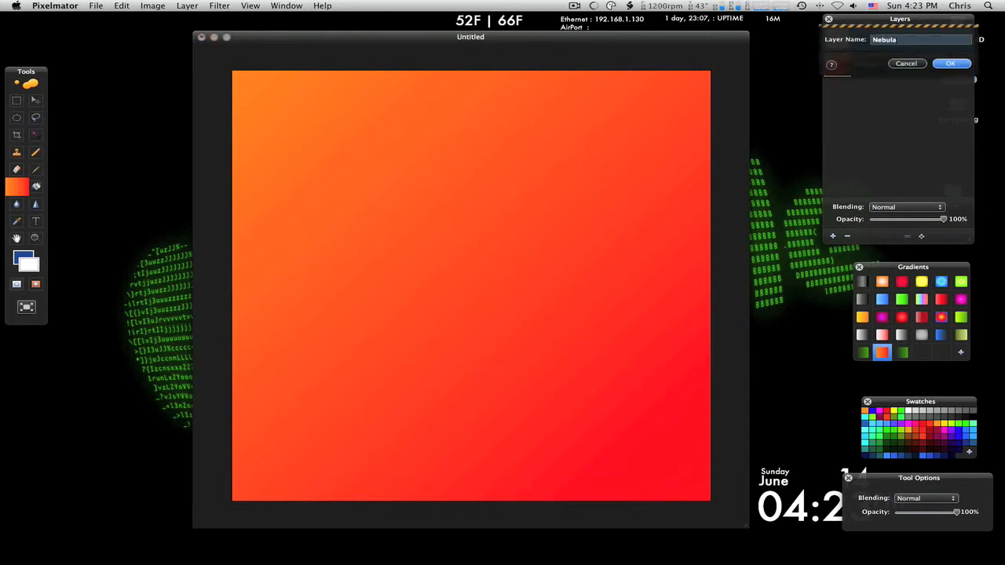
key(Return)
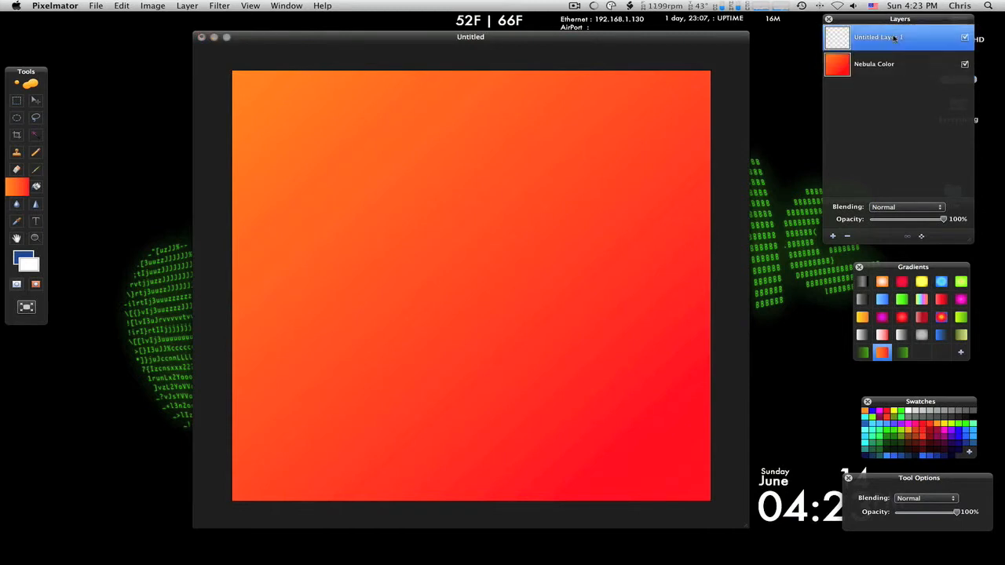
- Start the Clouds generator filter on the Nebula Clouds layer and set its primary color to black
click(224, 6)
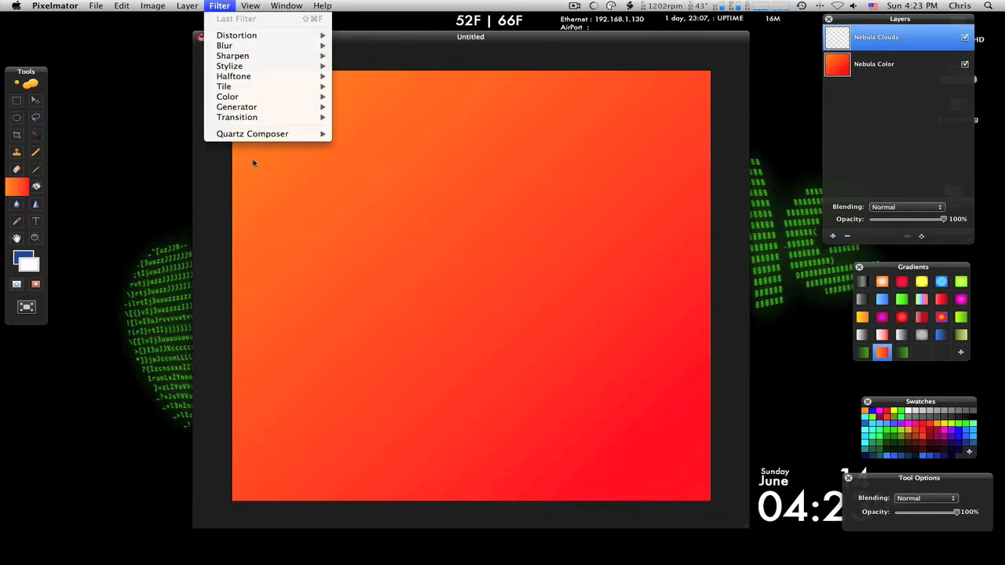
mouse_move(261, 107)
click(376, 119)
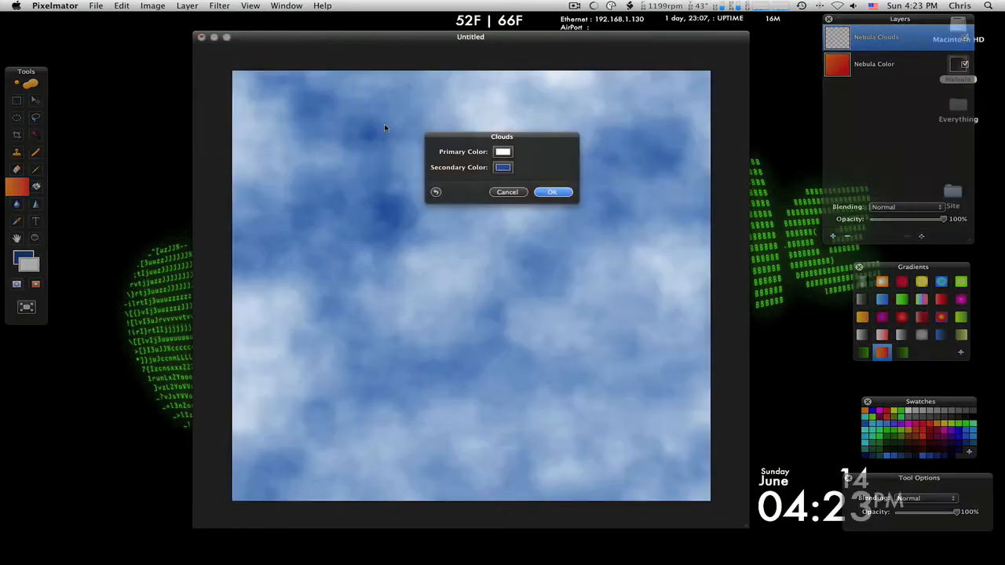
click(502, 152)
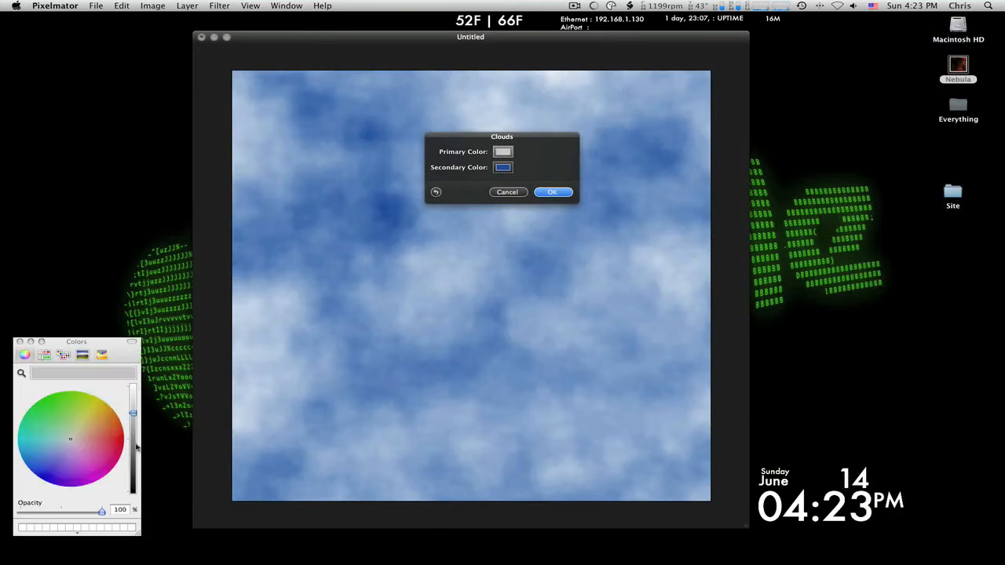
drag(135, 414, 134, 494)
click(18, 342)
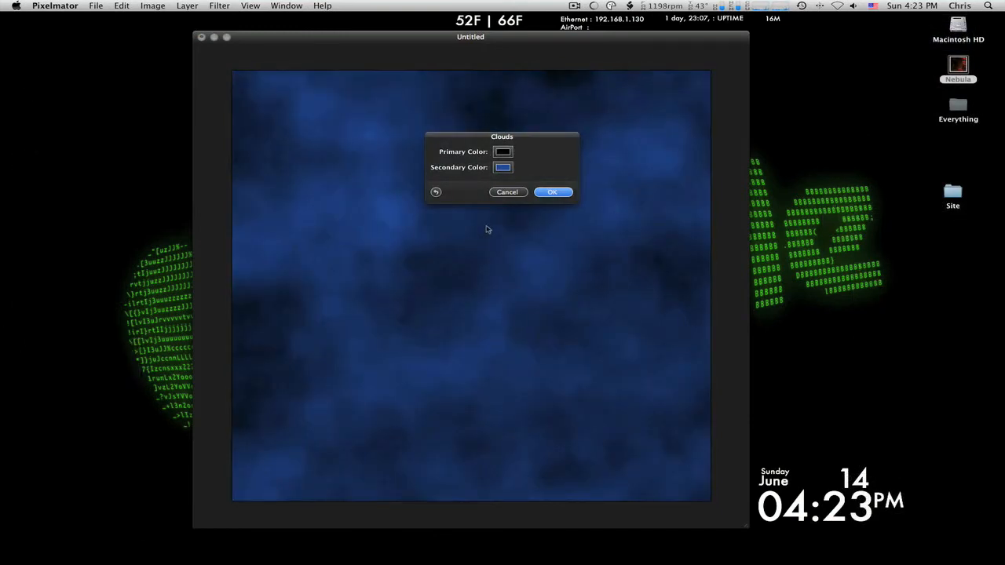
- Make the secondary color of the clouds fully transparent and apply the filter
click(502, 168)
drag(102, 511, 21, 511)
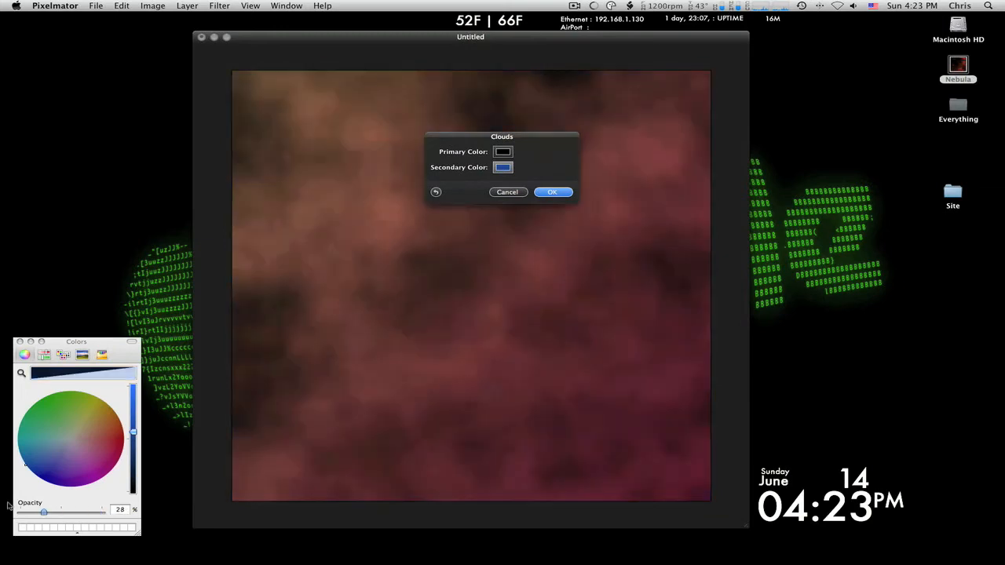
click(20, 342)
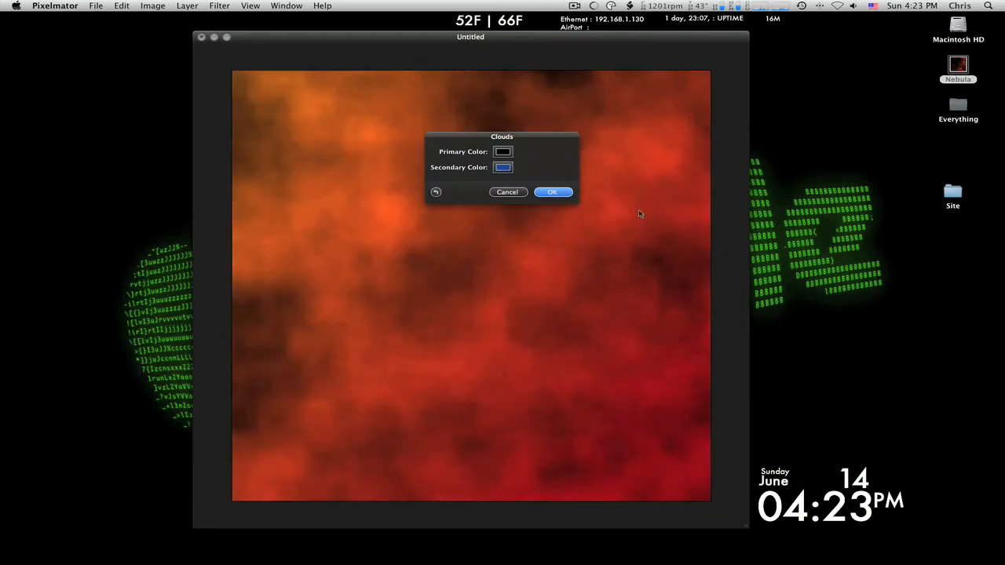
click(553, 192)
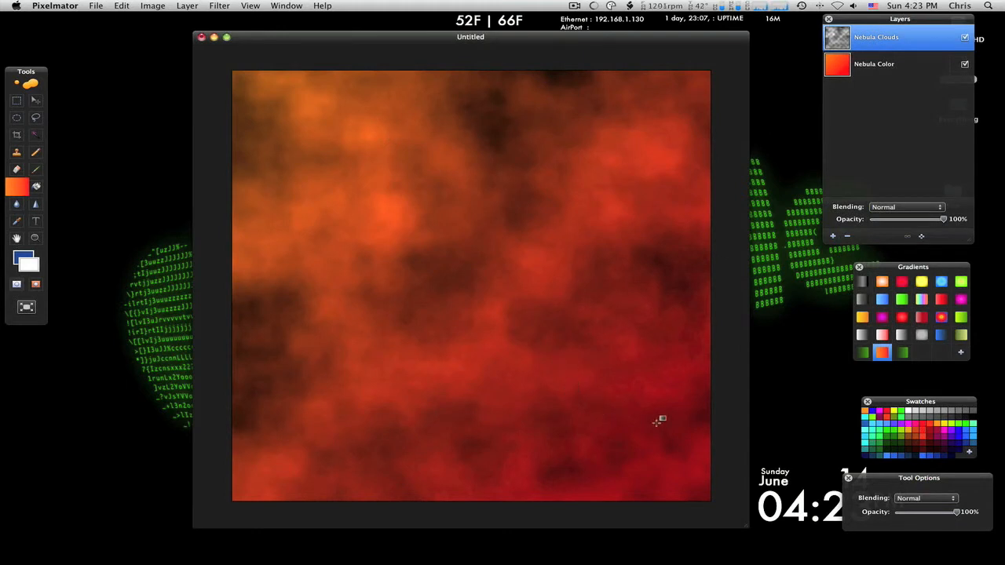
- Add a new layer and edit the first gradient preset, removing its middle color stop
click(833, 237)
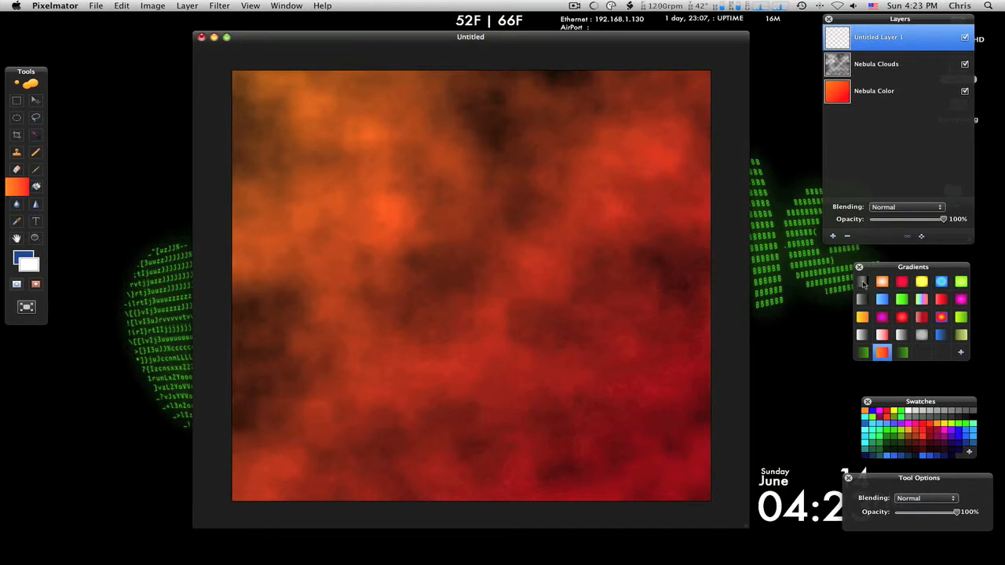
double_click(863, 284)
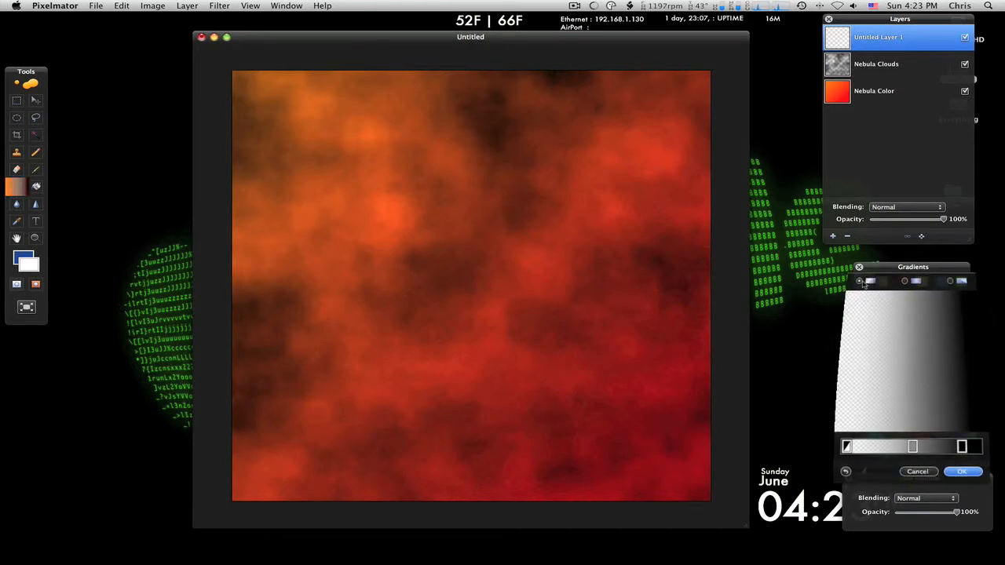
drag(911, 451, 809, 503)
double_click(846, 450)
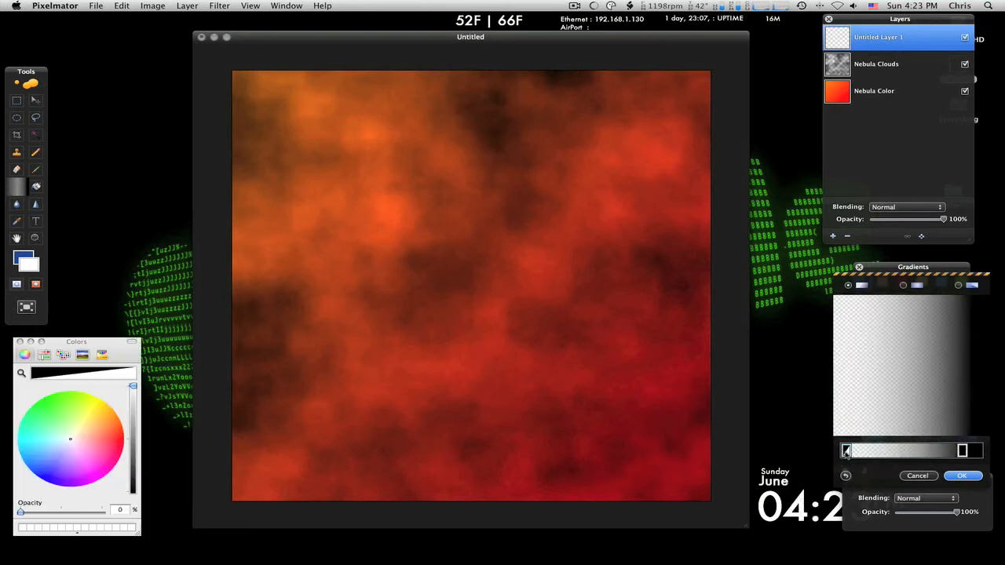
click(21, 342)
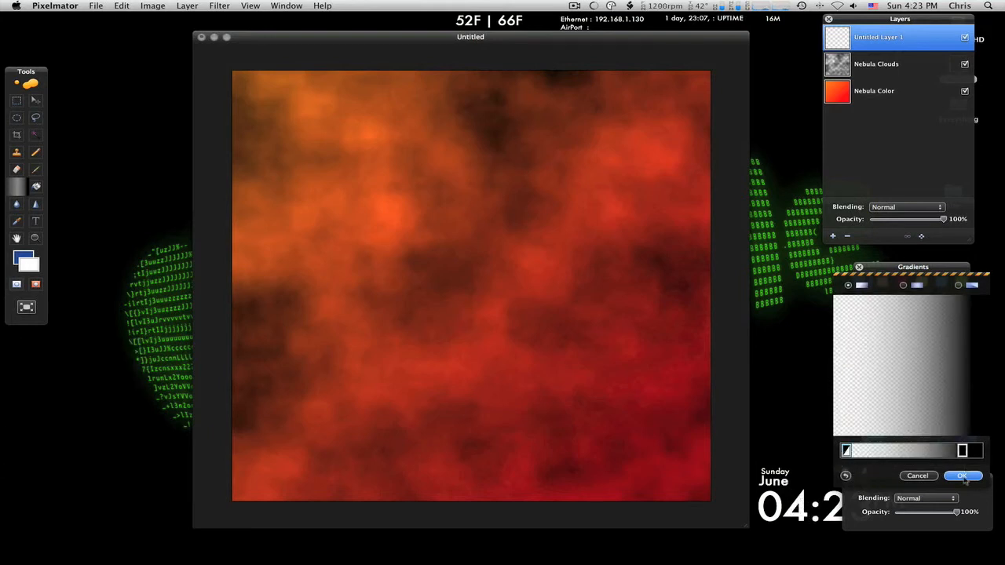
click(963, 476)
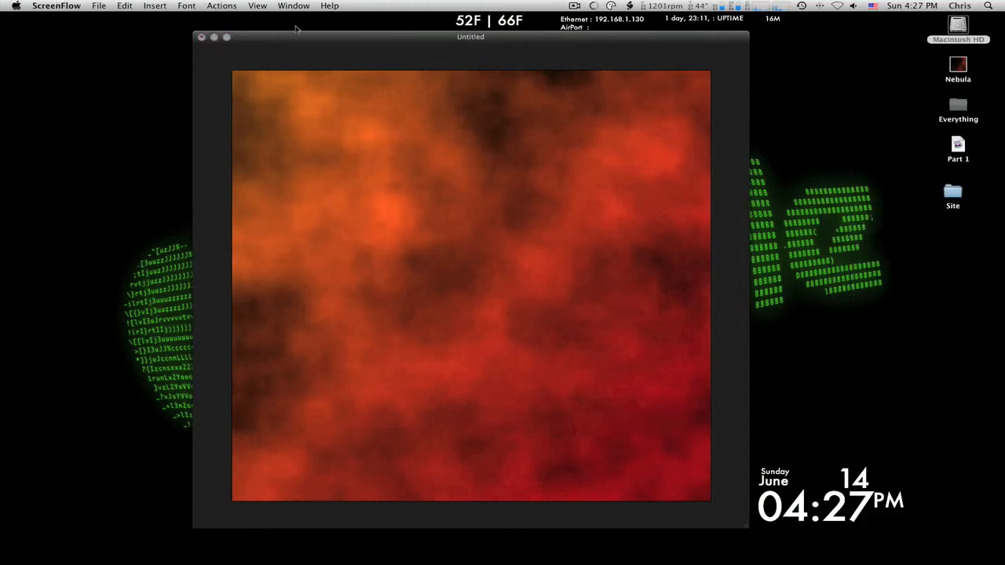
click(348, 52)
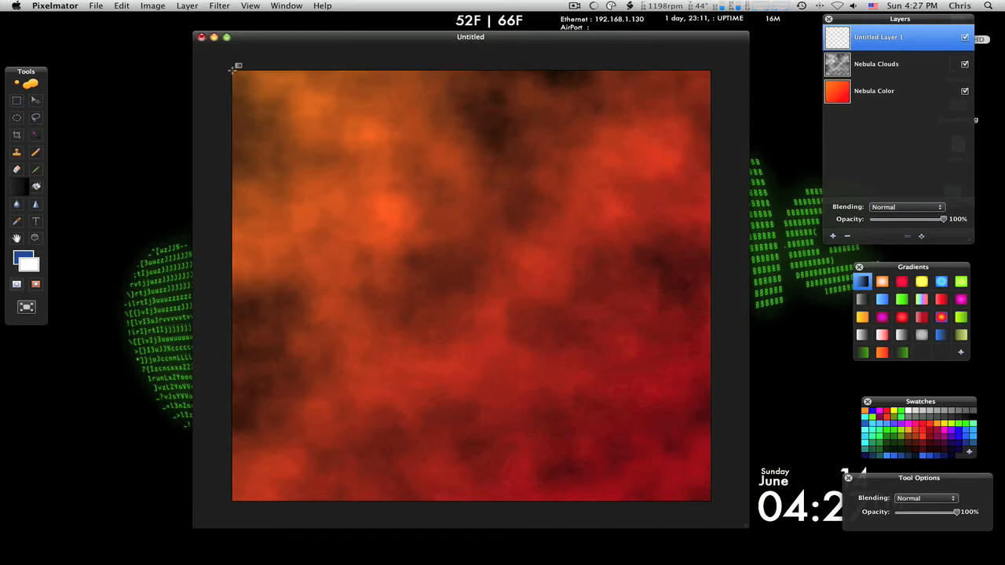
drag(233, 70, 539, 346)
mouse_move(633, 307)
mouse_down()
mouse_move(720, 421)
mouse_move(612, 366)
mouse_up()
key(super+z)
- Draw the transparent-to-black gradient from the canvas's lower-right corner toward the upper left and set the layer's blending to Overlay
mouse_move(709, 495)
mouse_down()
mouse_move(705, 479)
mouse_move(293, 119)
mouse_move(367, 200)
mouse_up()
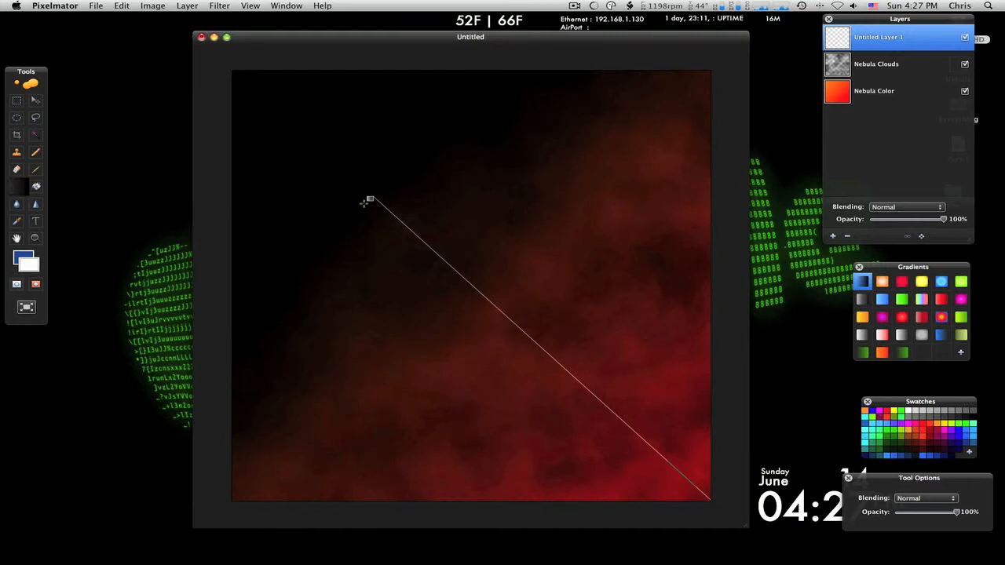
drag(368, 201, 366, 202)
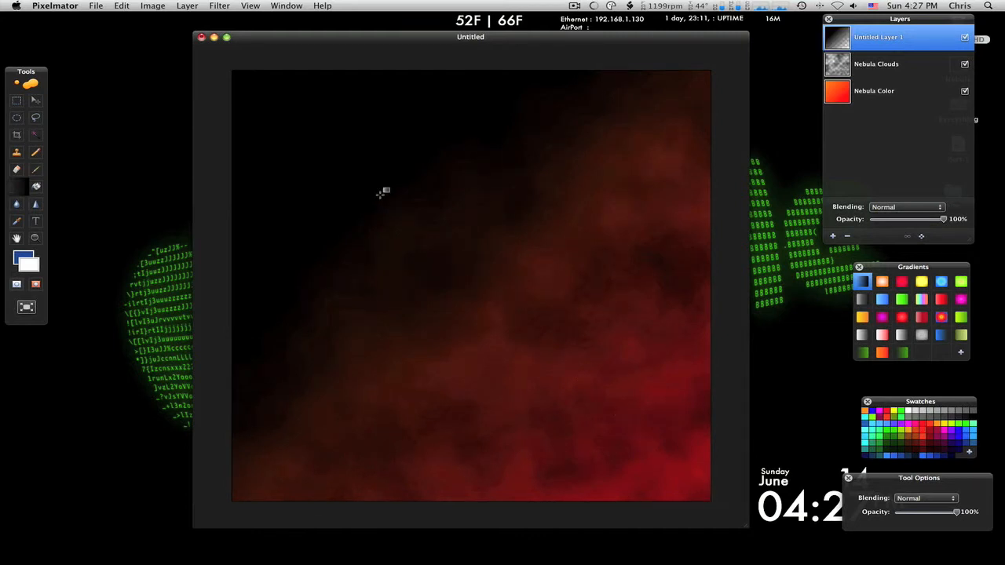
right_click(843, 39)
click(808, 31)
click(892, 207)
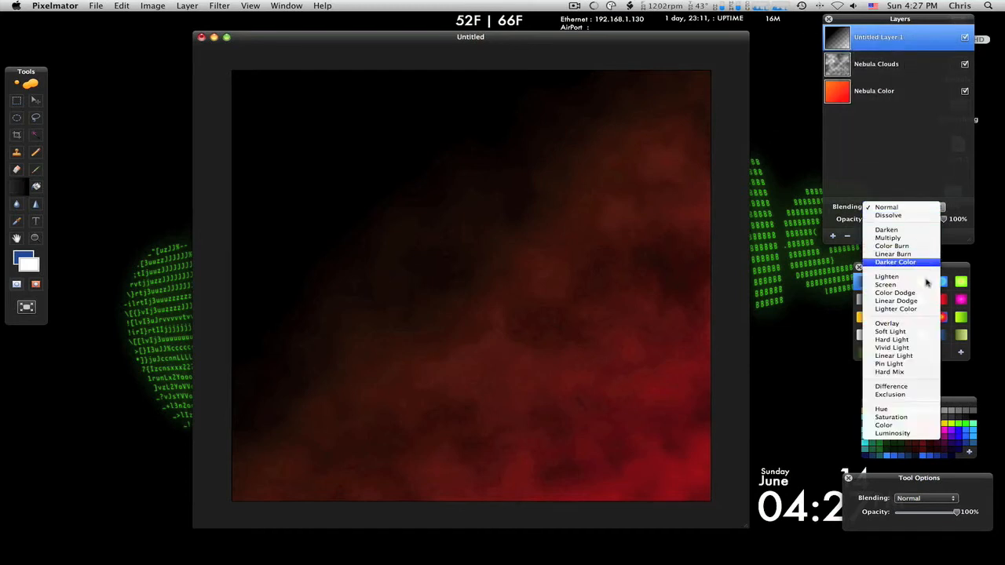
click(911, 326)
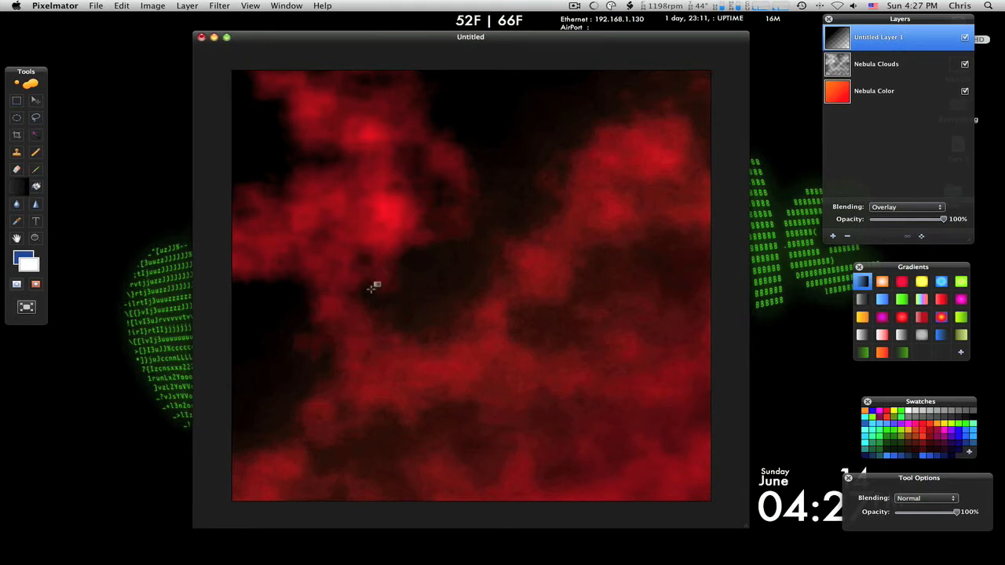
- Add a new layer at the top of the stack and name it Nebula Color 2
click(833, 237)
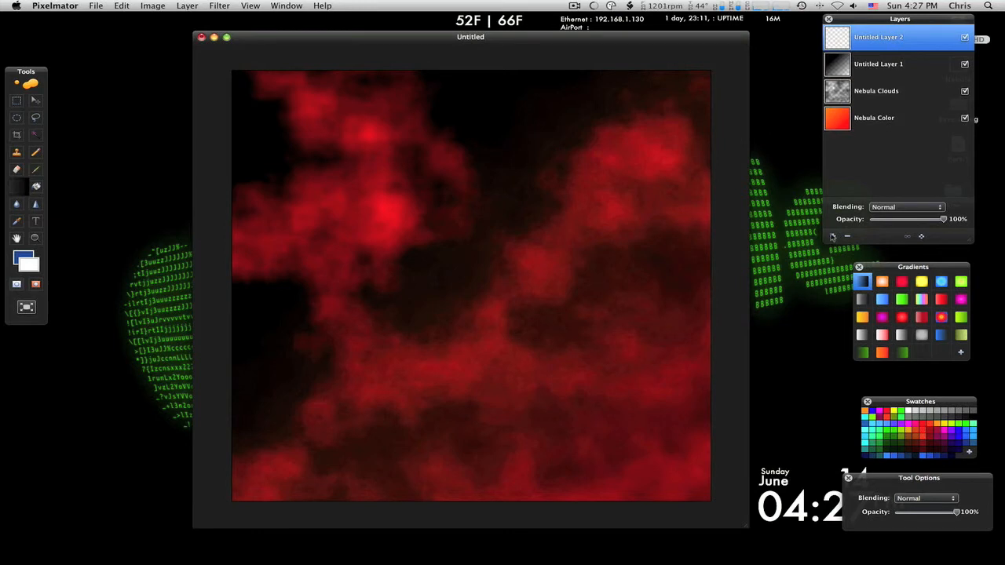
double_click(925, 37)
text(Nebula Colo)
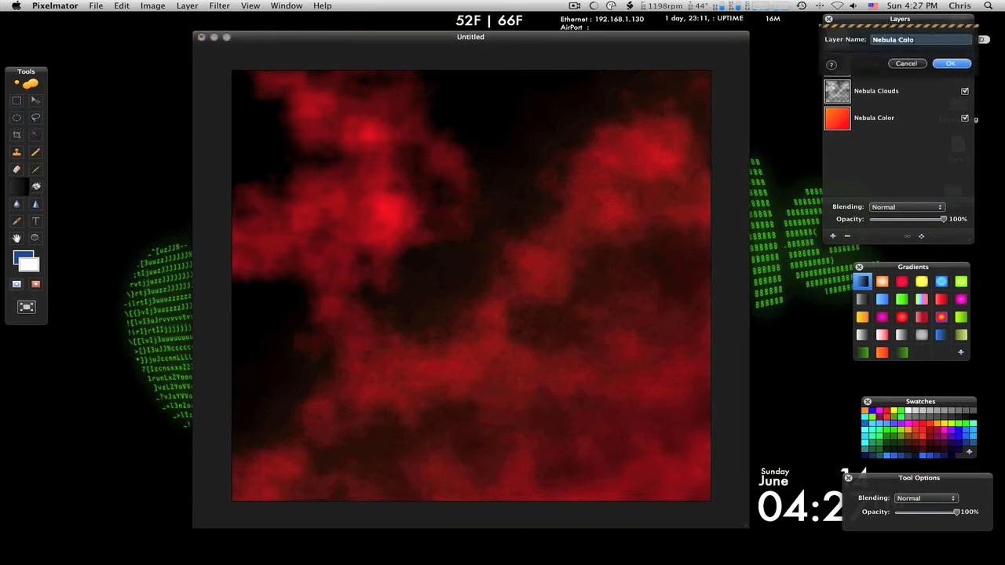
key(Return)
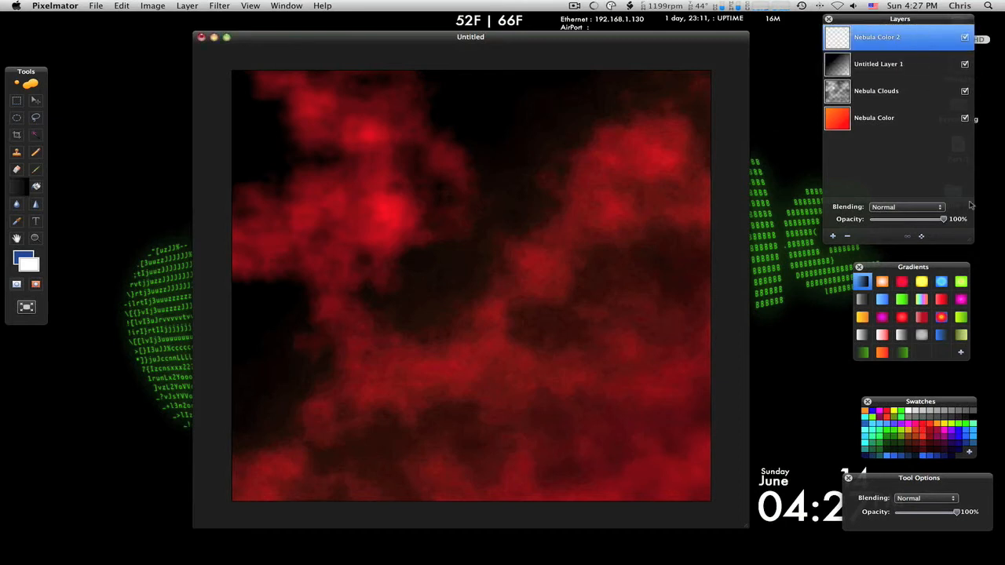
- Fill Nebula Color 2 with the light-to-dark green gradient diagonally across the canvas and set its blending to Overlay
click(960, 318)
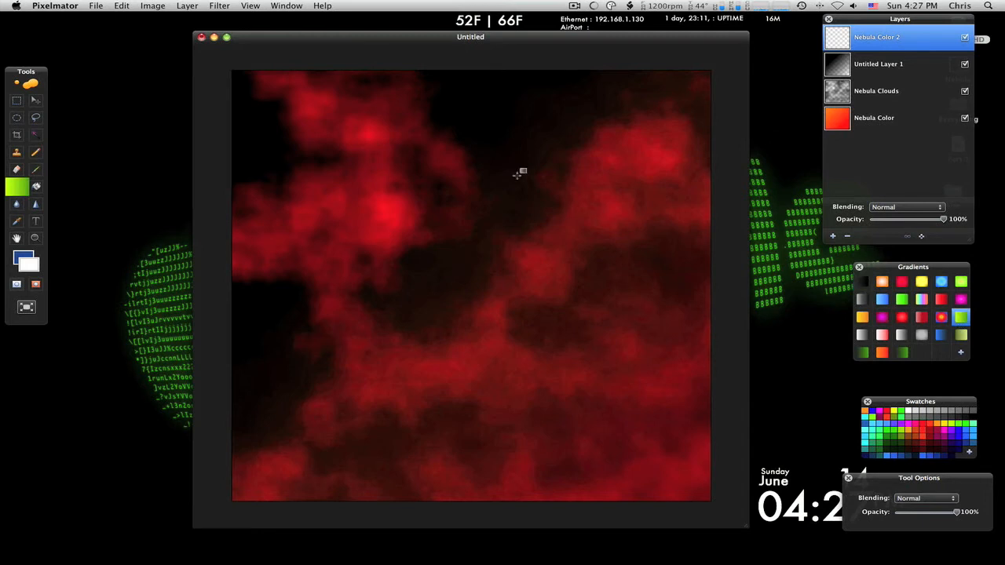
drag(233, 71, 722, 502)
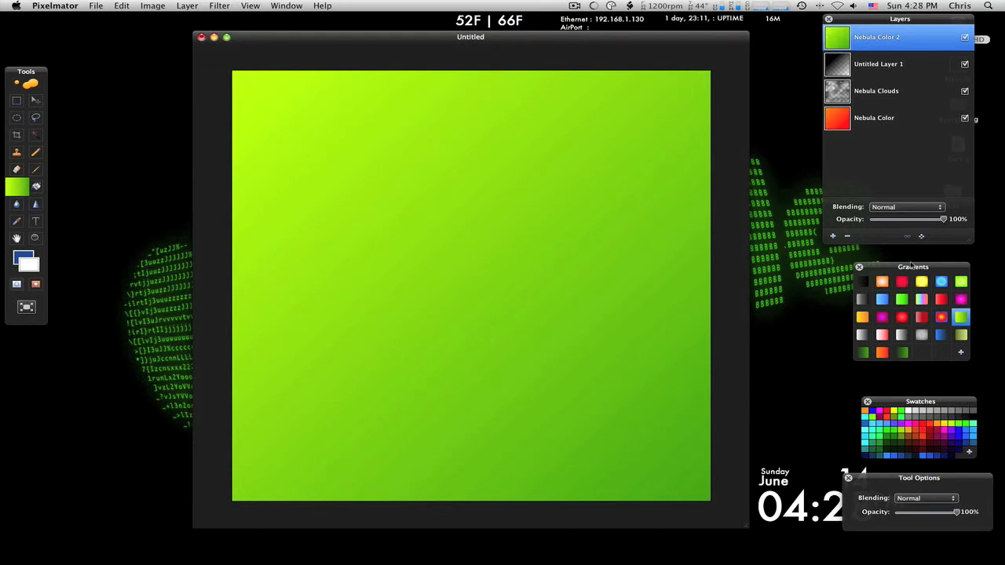
click(884, 210)
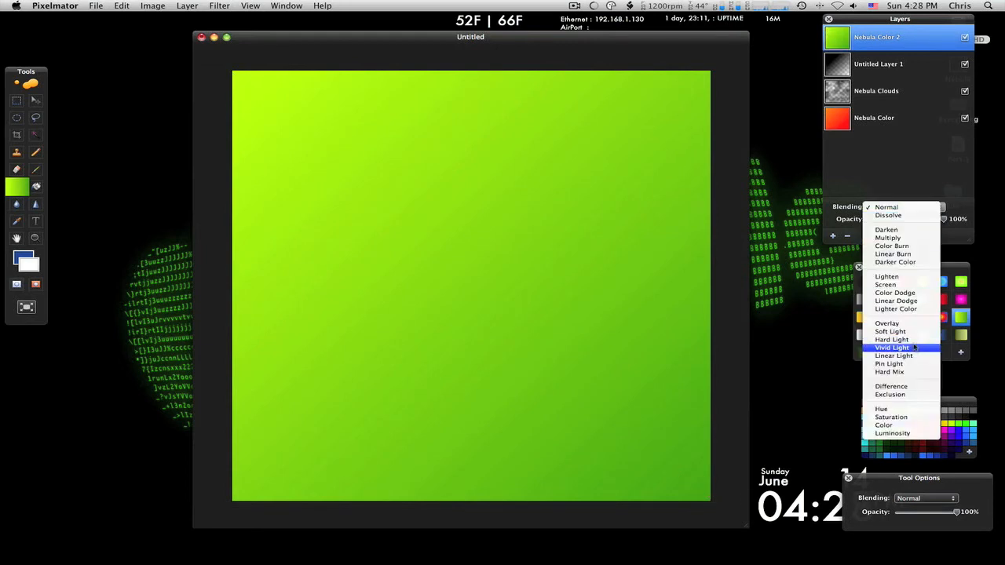
click(887, 324)
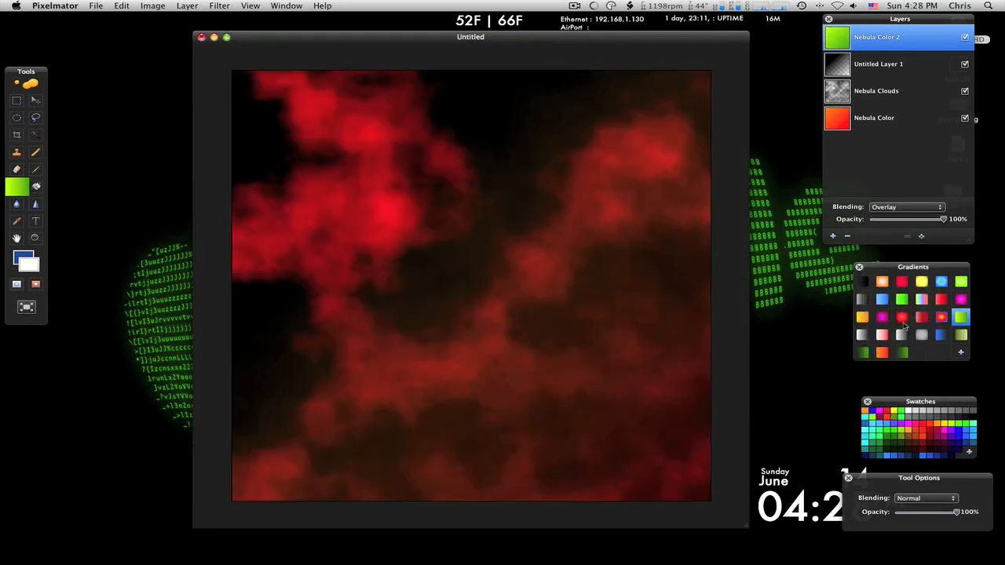
- Compare the image with the Nebula Color 2 layer hidden and shown
click(963, 38)
click(964, 39)
click(964, 38)
click(963, 39)
- Add a new layer at the top of the stack and start generating clouds on it with black as the primary color
click(832, 237)
click(251, 5)
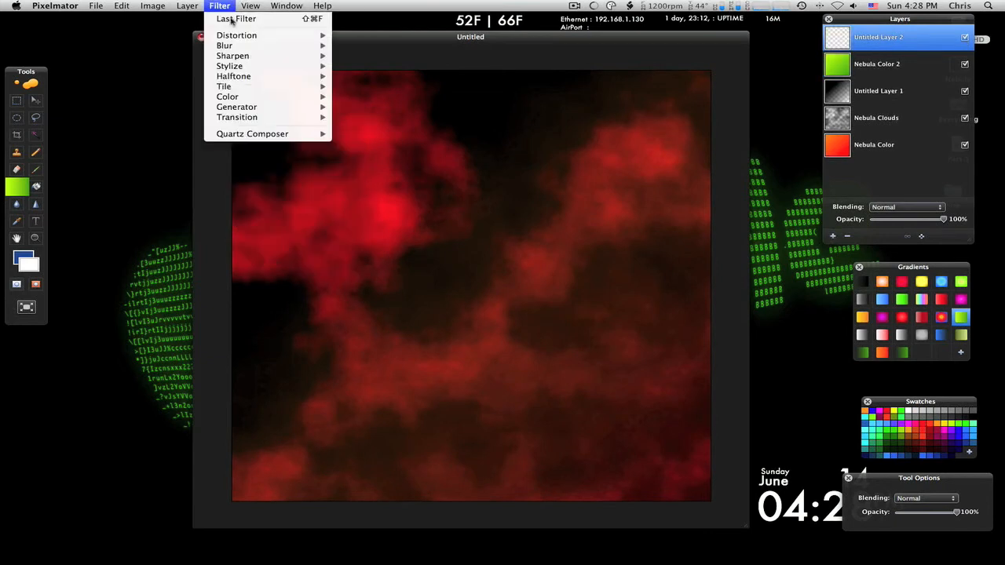
mouse_move(244, 109)
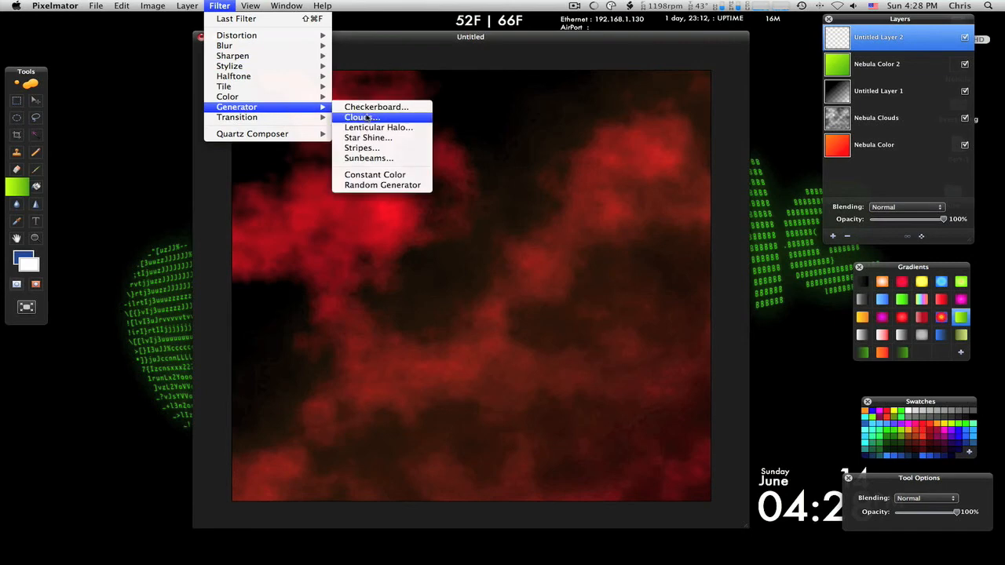
click(366, 117)
click(503, 152)
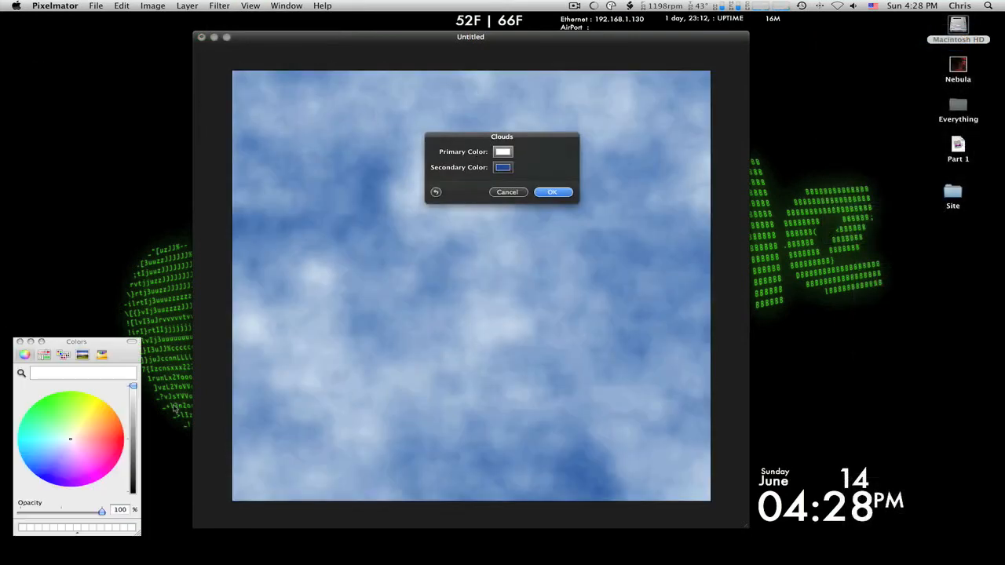
drag(133, 387, 132, 490)
click(21, 342)
- Apply the clouds with the secondary color at 0% opacity and set the new layer's blending to Overlay
click(503, 168)
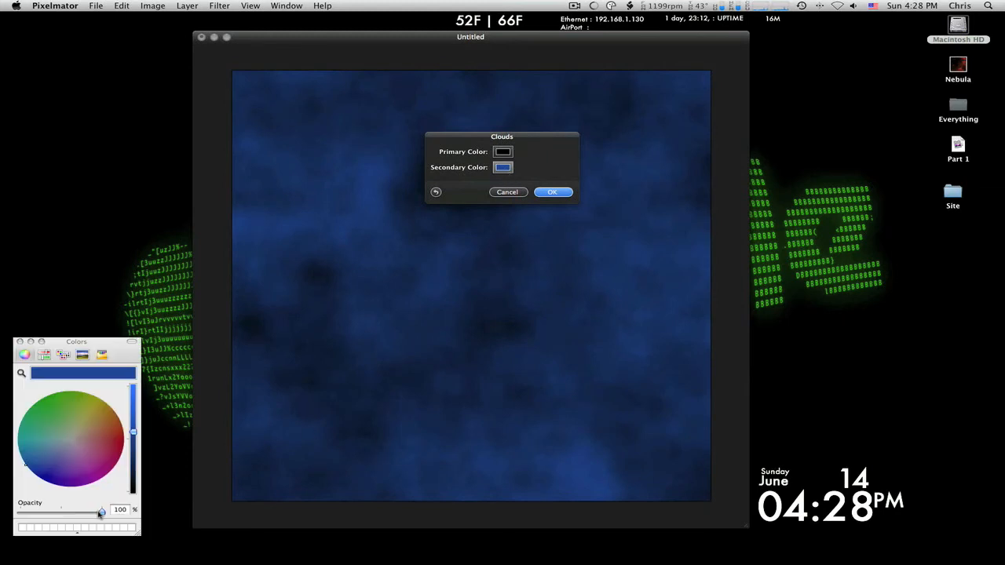
drag(100, 511, 21, 512)
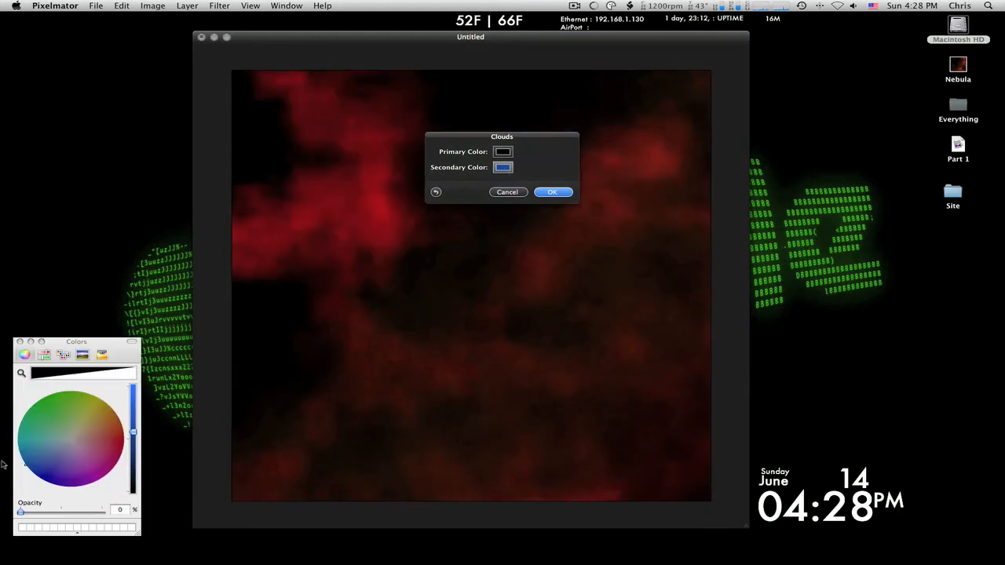
click(20, 342)
click(552, 192)
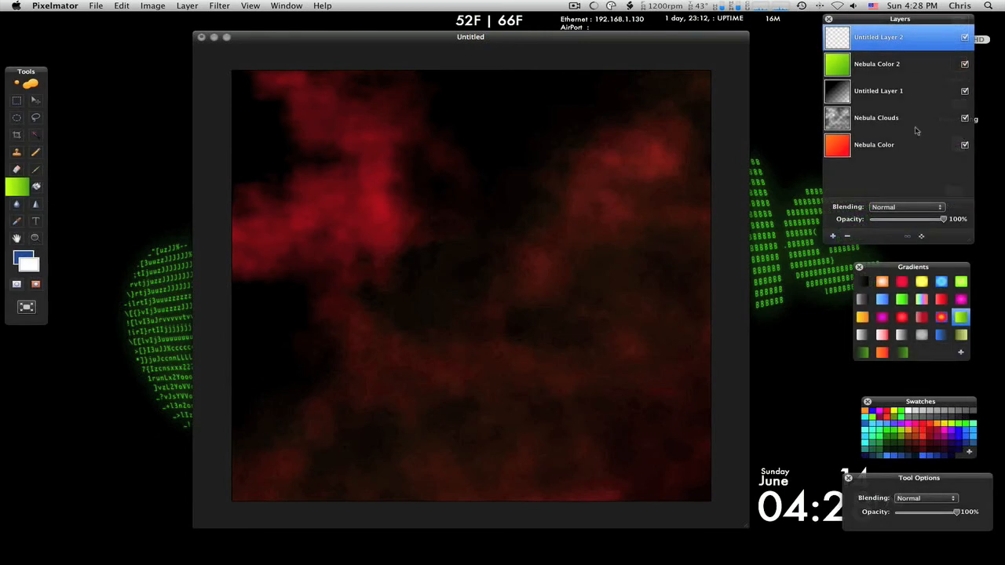
click(894, 210)
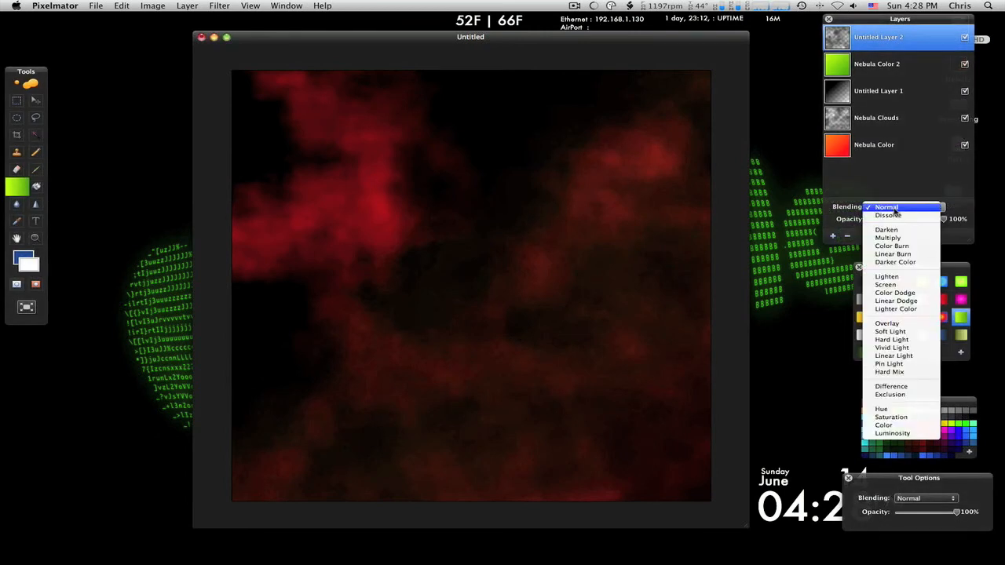
click(898, 324)
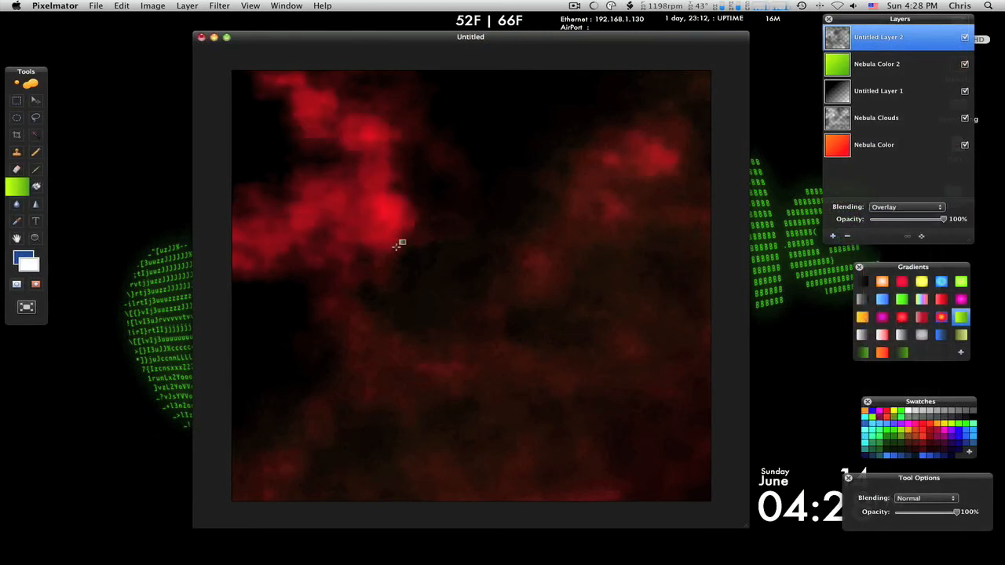
- Compare the image with the new clouds layer hidden and shown
click(964, 38)
click(964, 37)
click(964, 37)
click(965, 37)
click(965, 37)
click(965, 38)
- Add a new layer above the second clouds layer and name it Stars
click(833, 235)
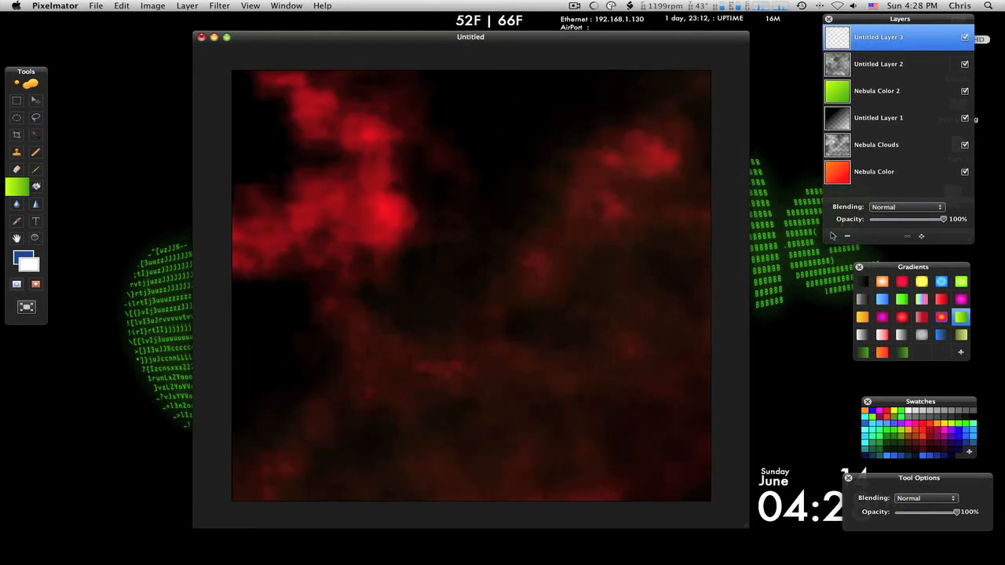
double_click(871, 38)
text(S)
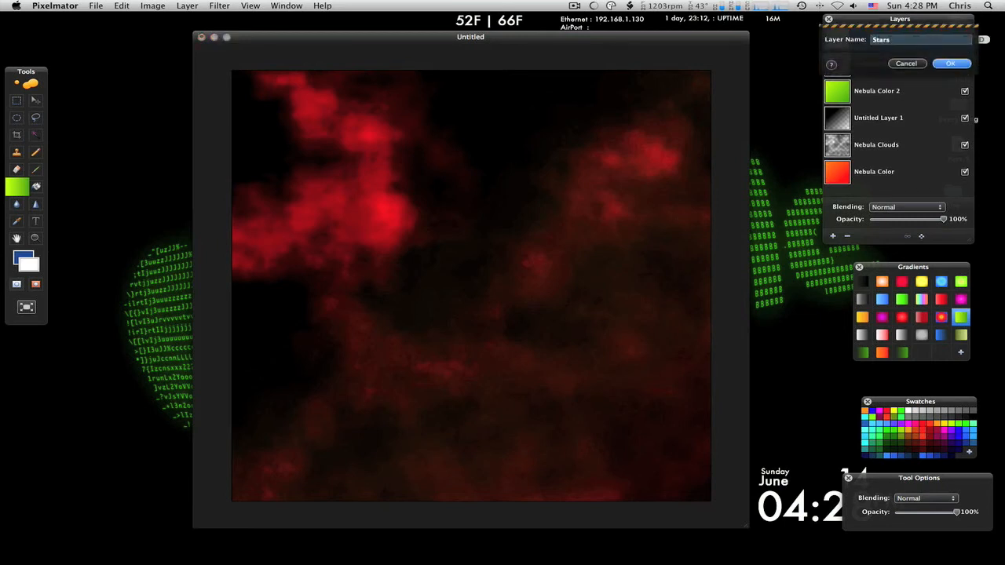
text(tars)
key(Return)
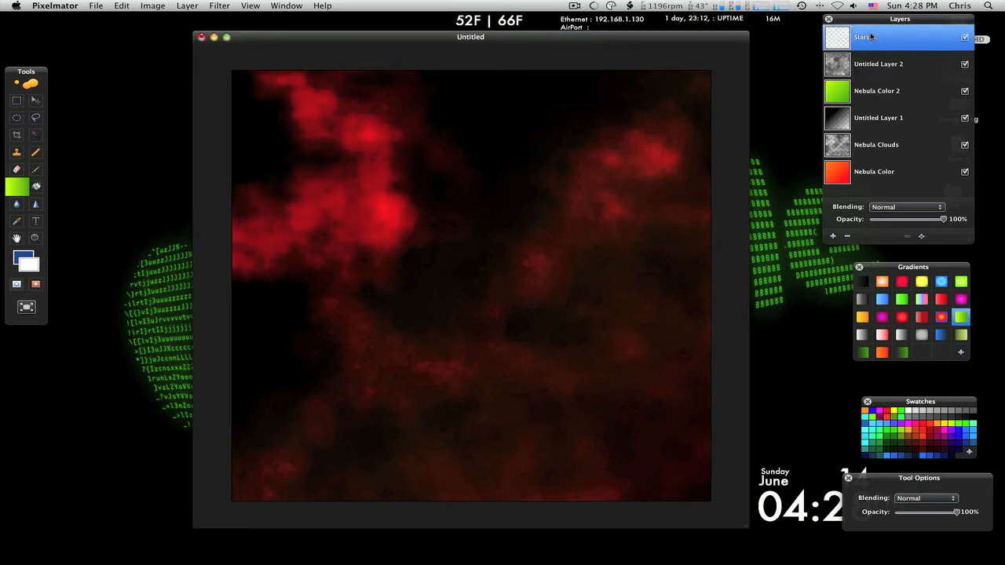
- Paint white stars across the whole canvas with the scattering star brush at 200 px and set the Stars layer's blending to Overlay
click(36, 170)
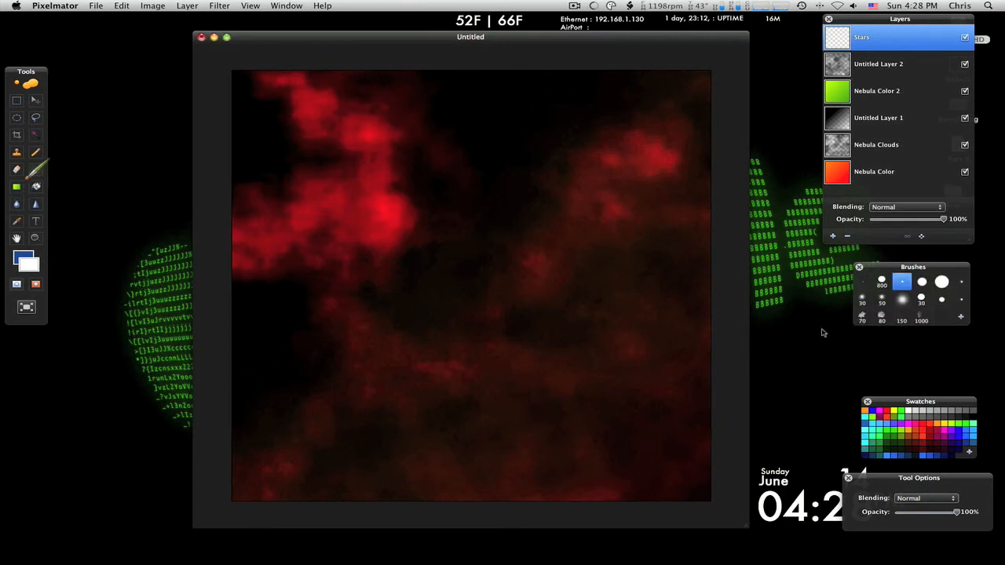
double_click(902, 318)
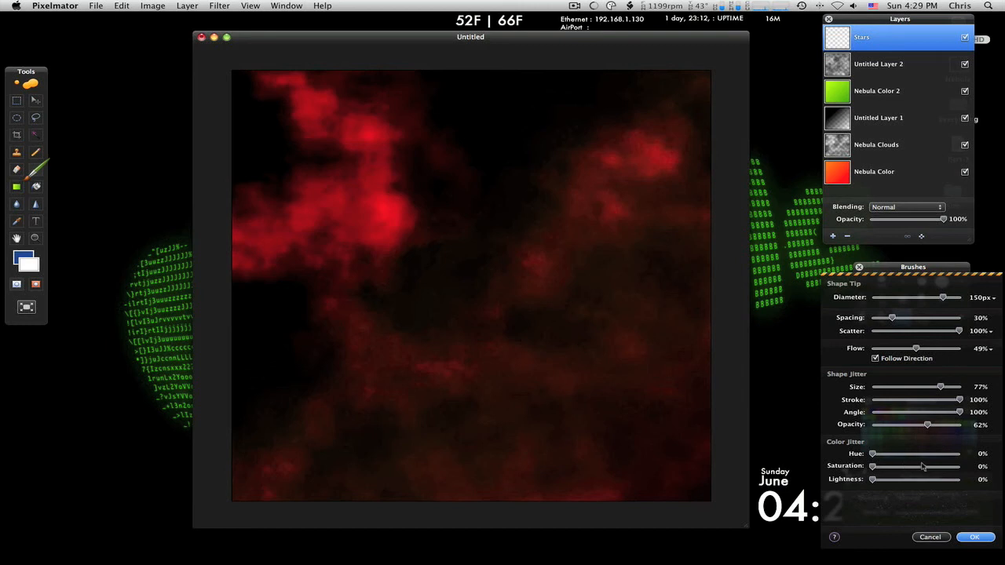
click(977, 540)
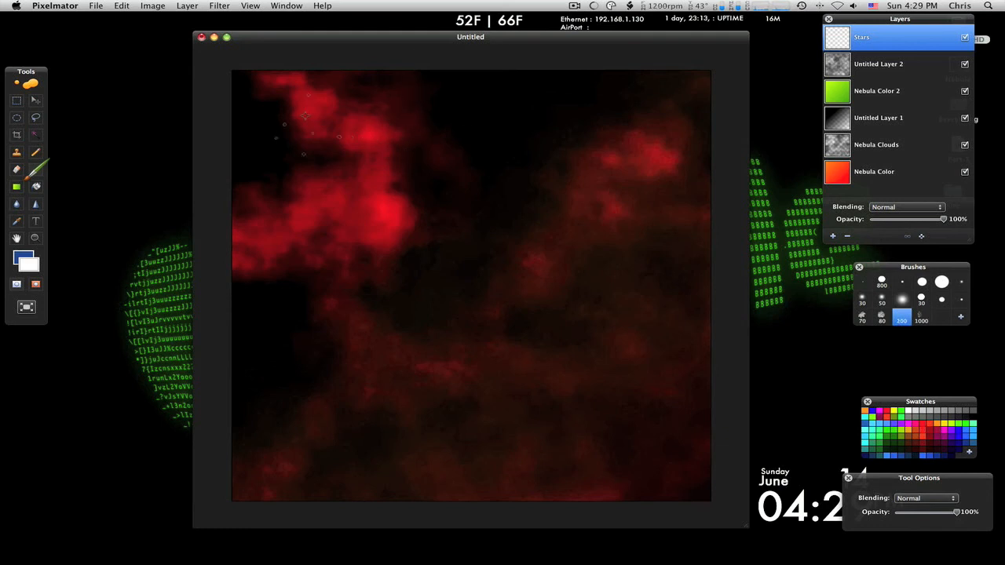
mouse_move(277, 89)
mouse_down()
mouse_move(579, 366)
mouse_move(695, 463)
mouse_up()
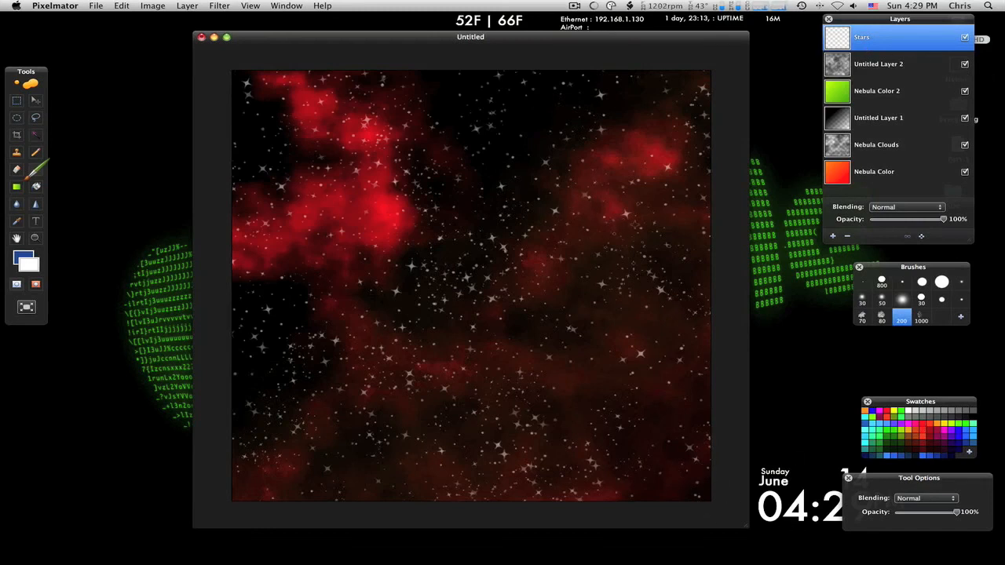
click(881, 207)
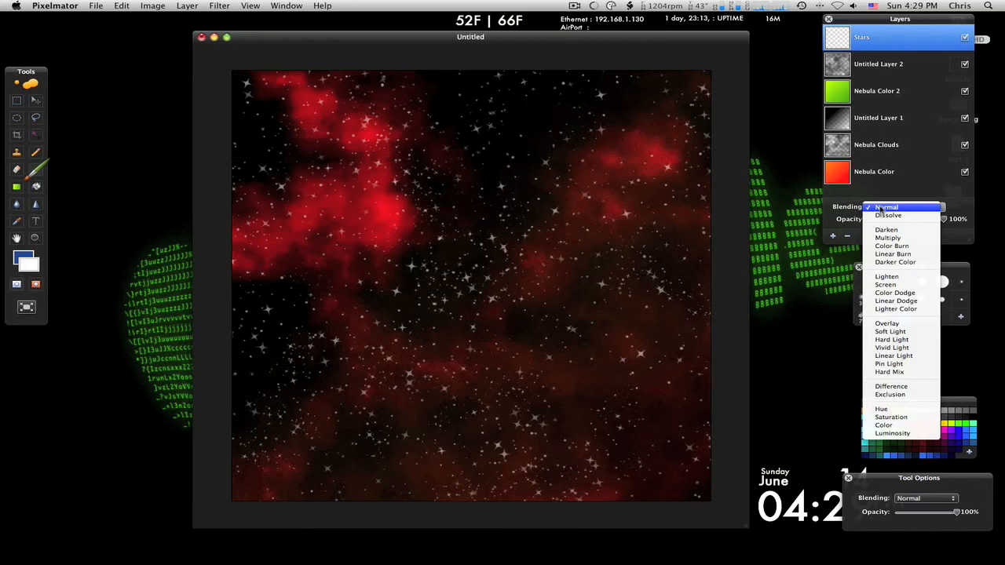
click(883, 323)
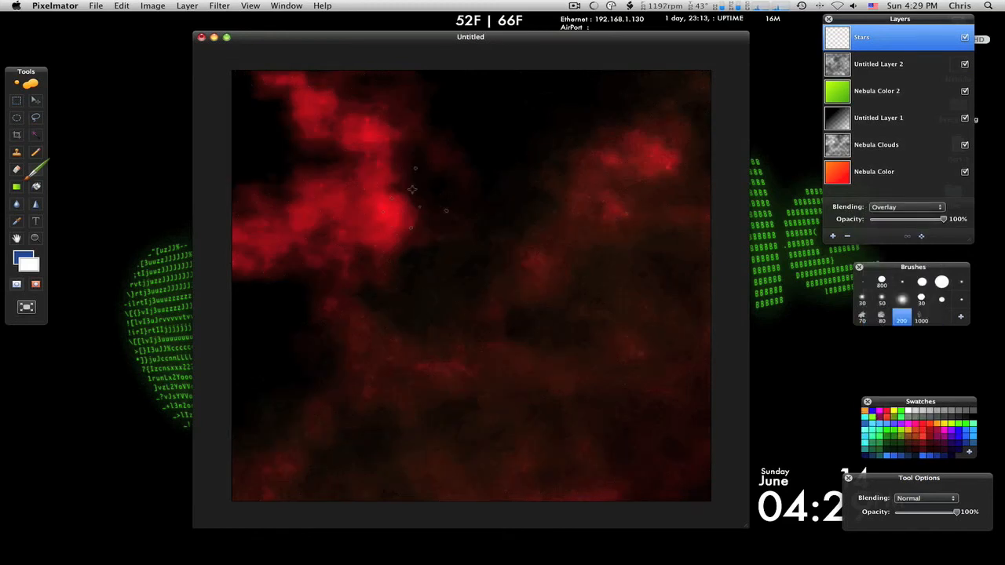